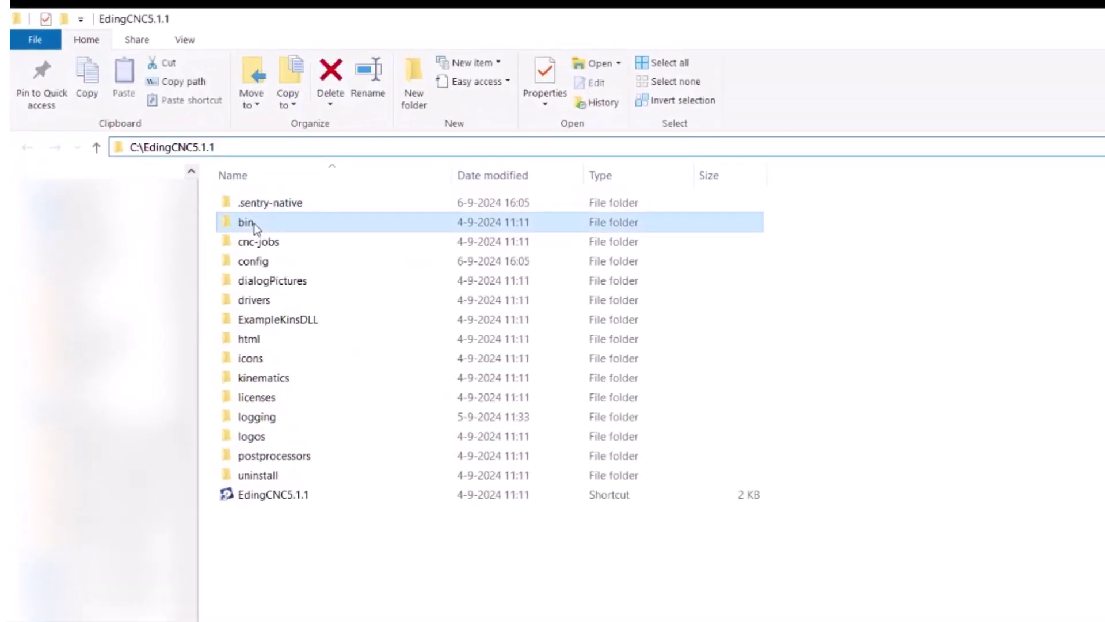
Browse bin\firmware into the CNC760 and CPU5A folders, then return to bin
double_click(254, 223)
left_click(250, 266)
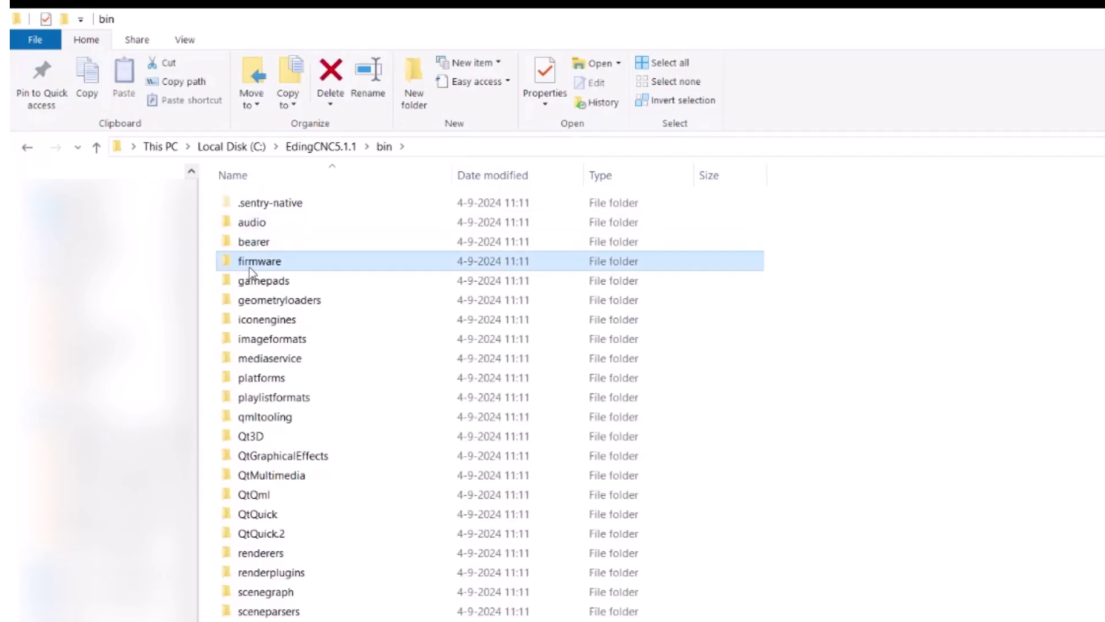
double_click(250, 267)
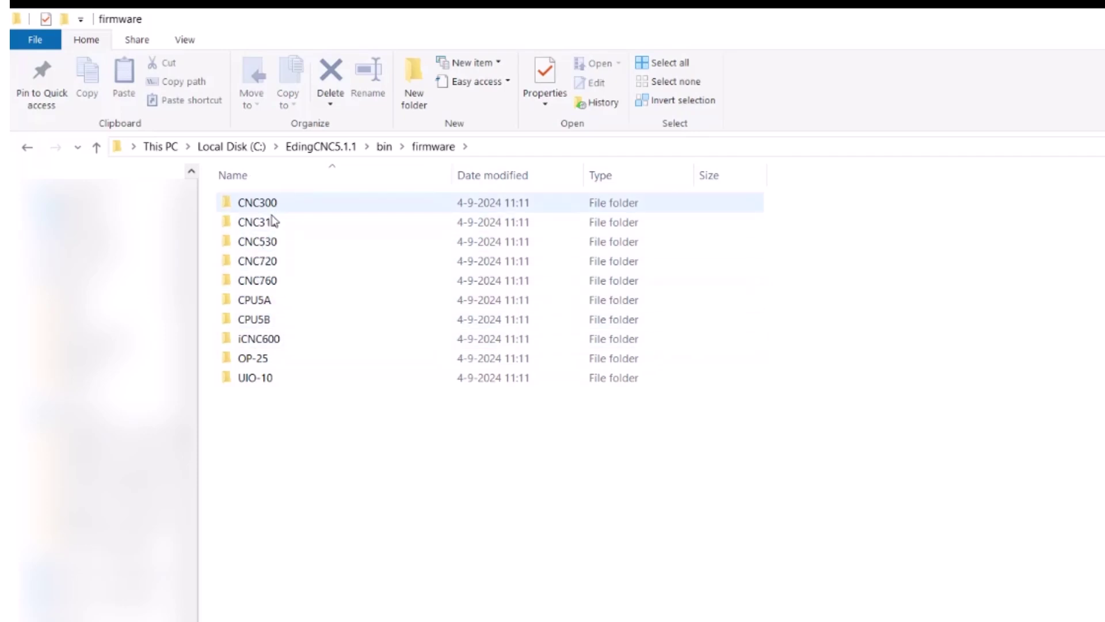
double_click(267, 283)
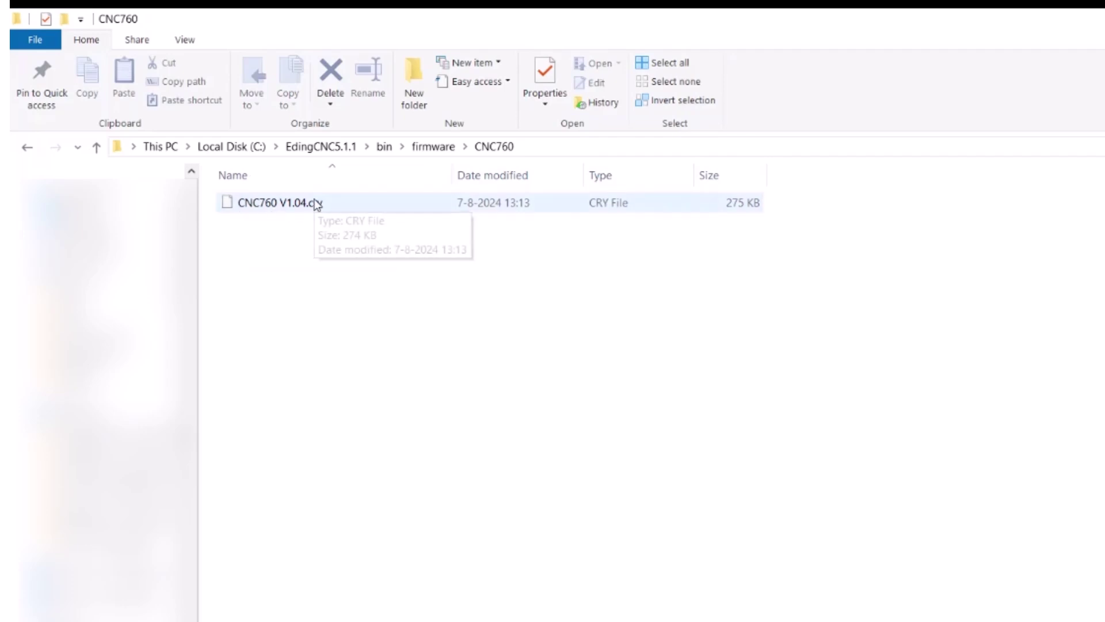
left_click(432, 147)
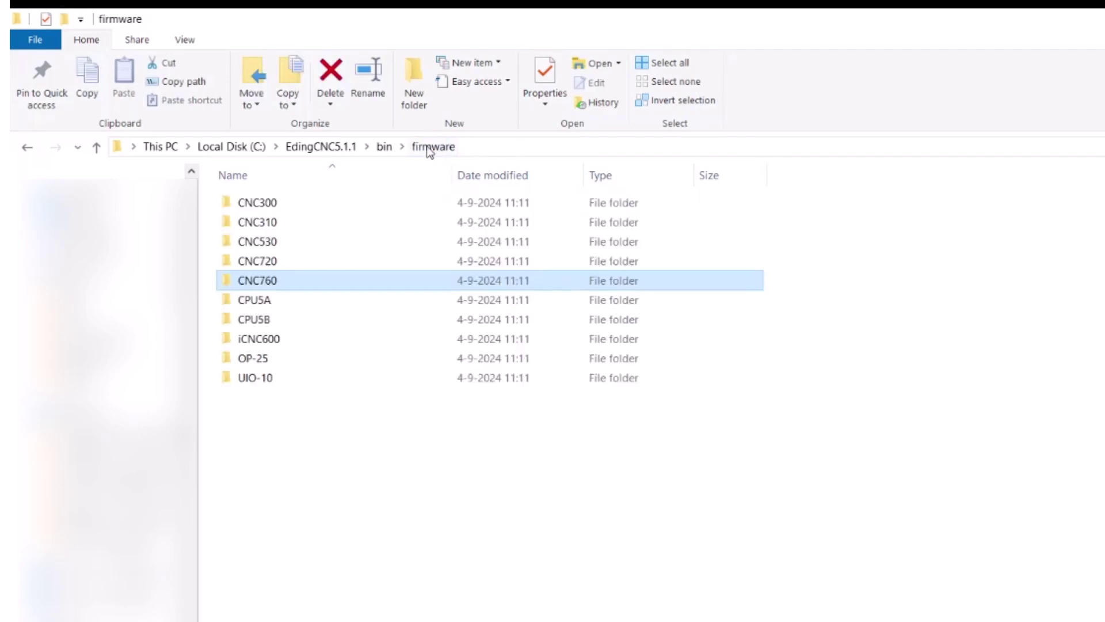
double_click(255, 301)
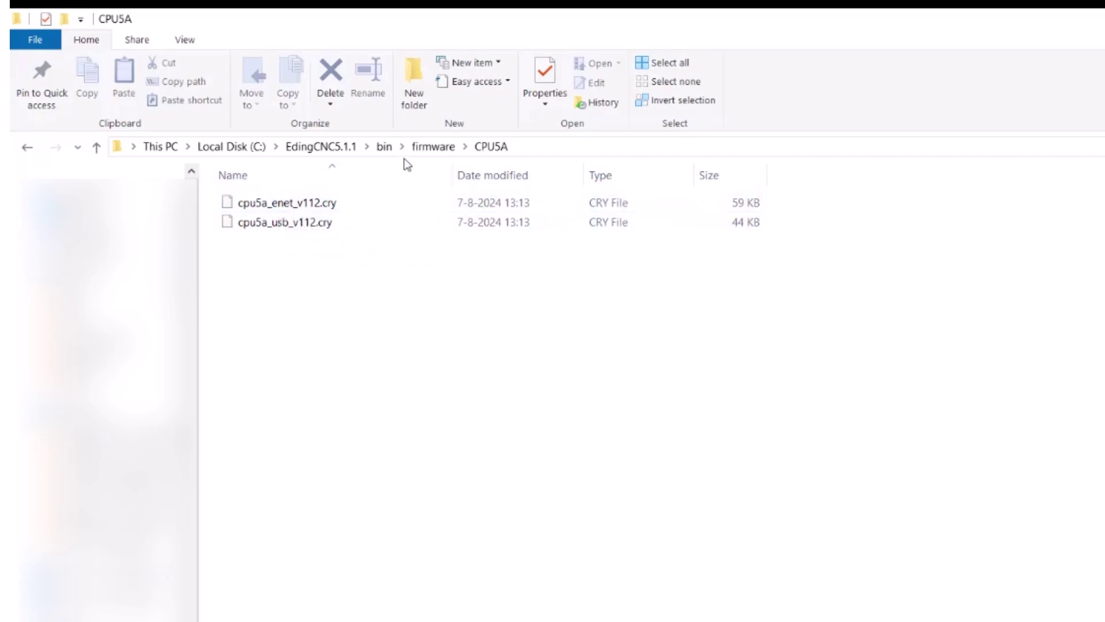
left_click(420, 148)
left_click(384, 149)
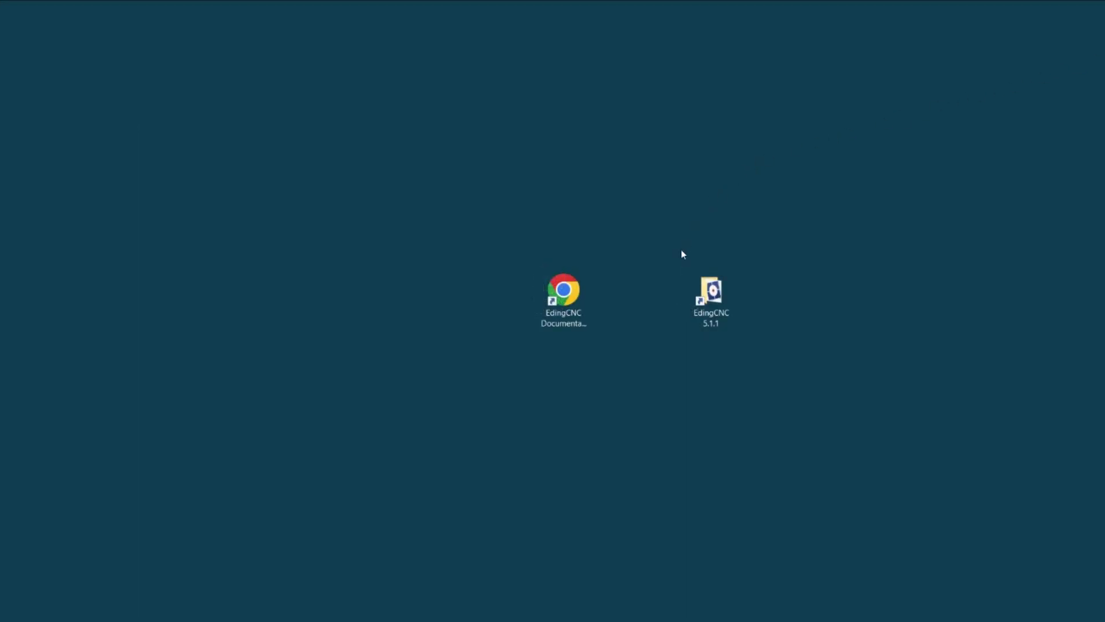
Open the EdingCNC Documentation Hardware manuals and search the docs for 'firm'
double_click(565, 295)
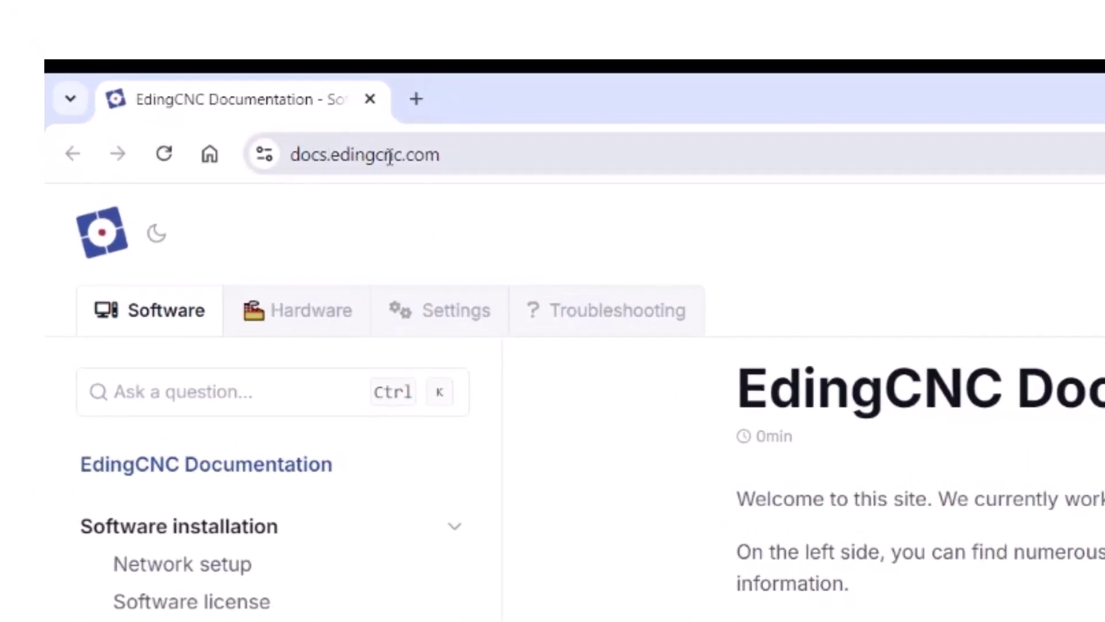
left_click(390, 157)
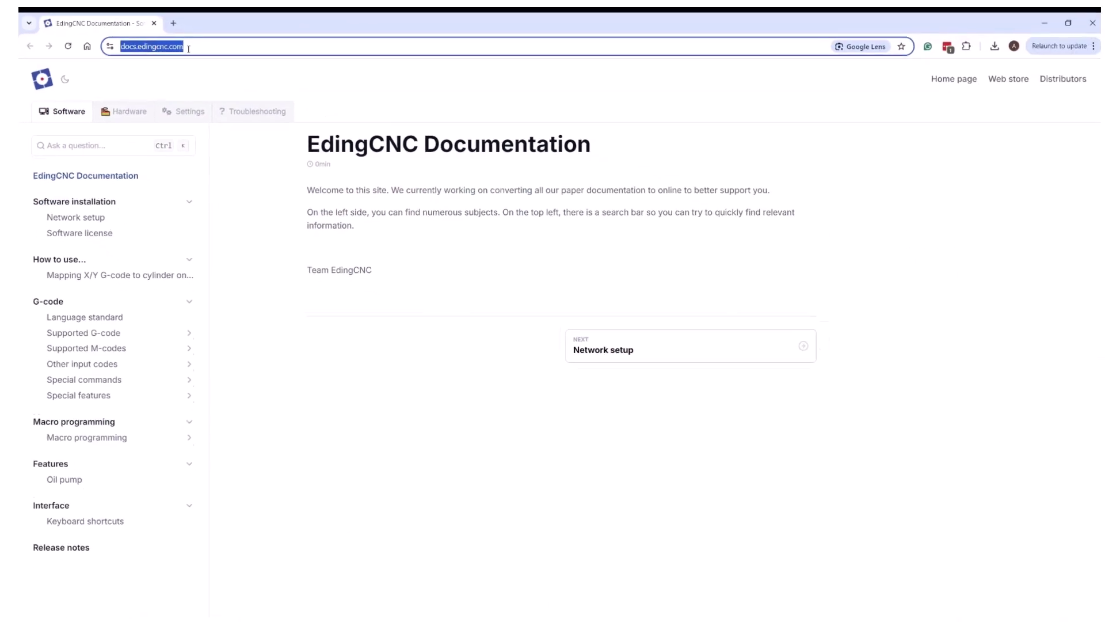
left_click(119, 114)
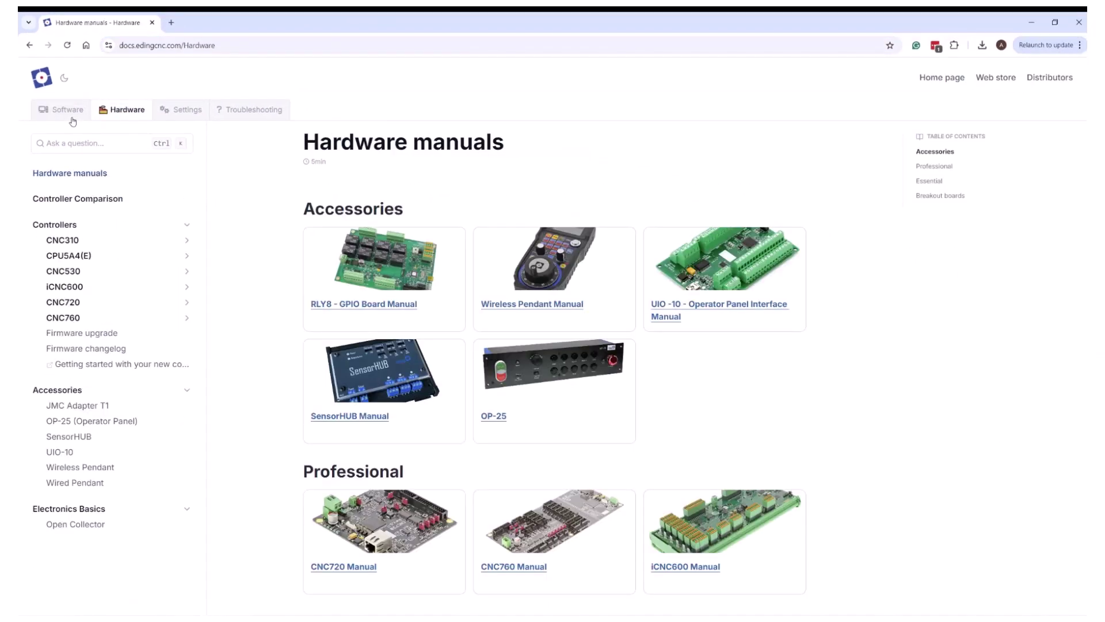
left_click(79, 147)
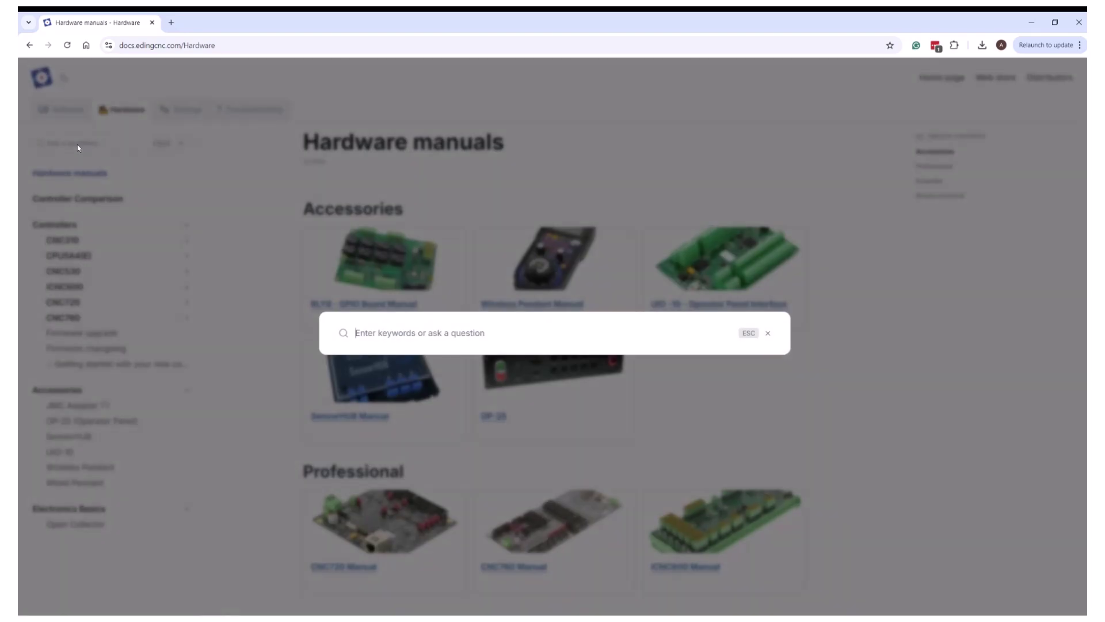
type("fir")
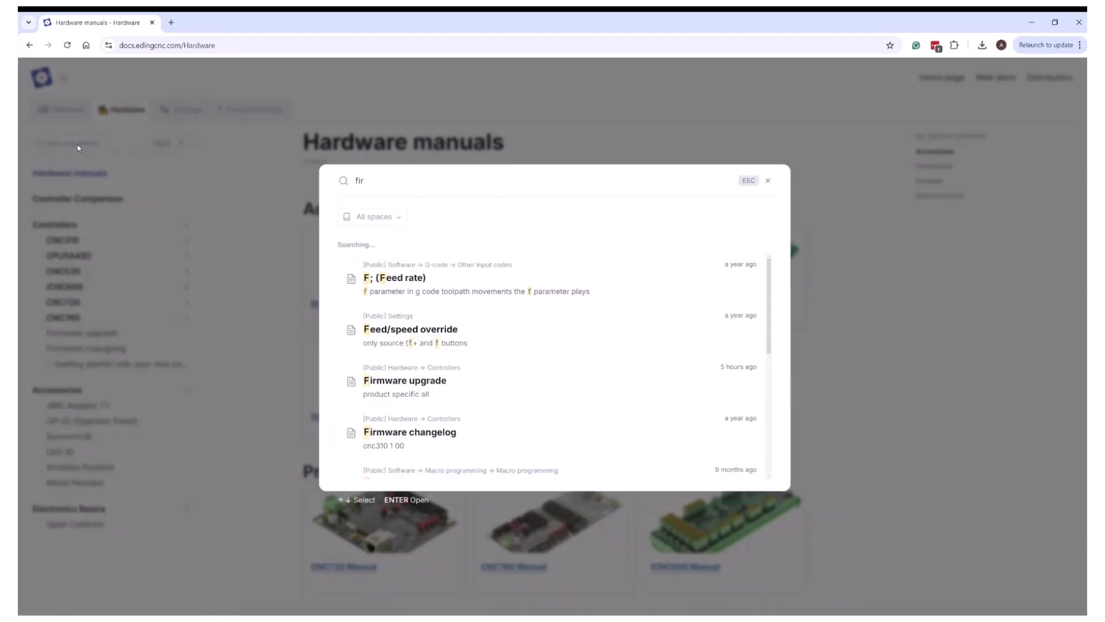
type("mware")
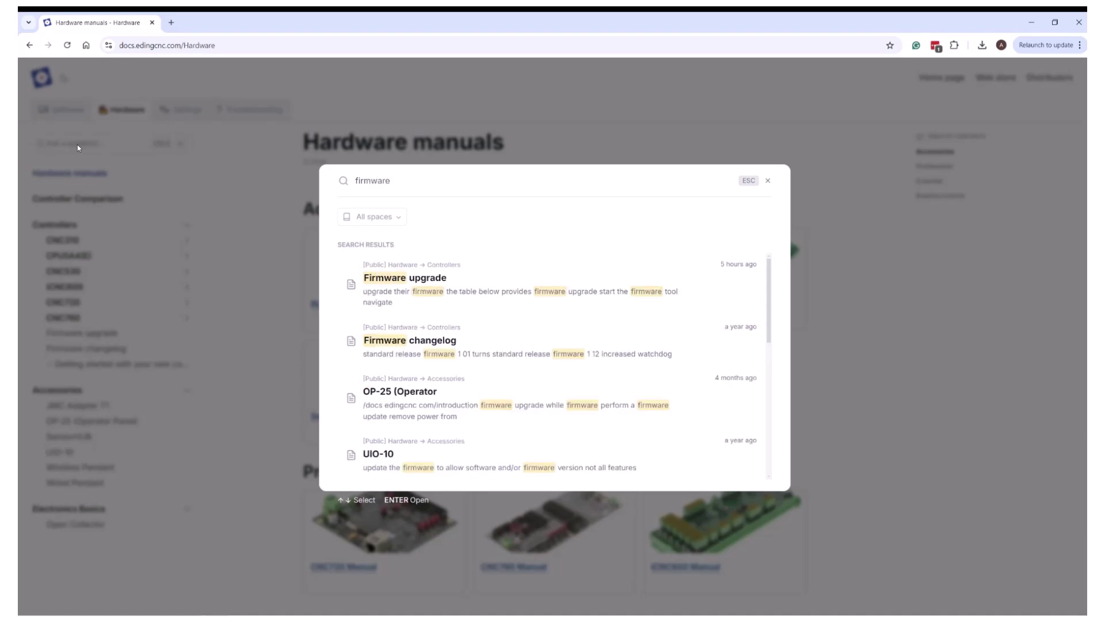
Open the Firmware upgrade article and scroll through its bootloader table and tool screenshot
left_click(391, 281)
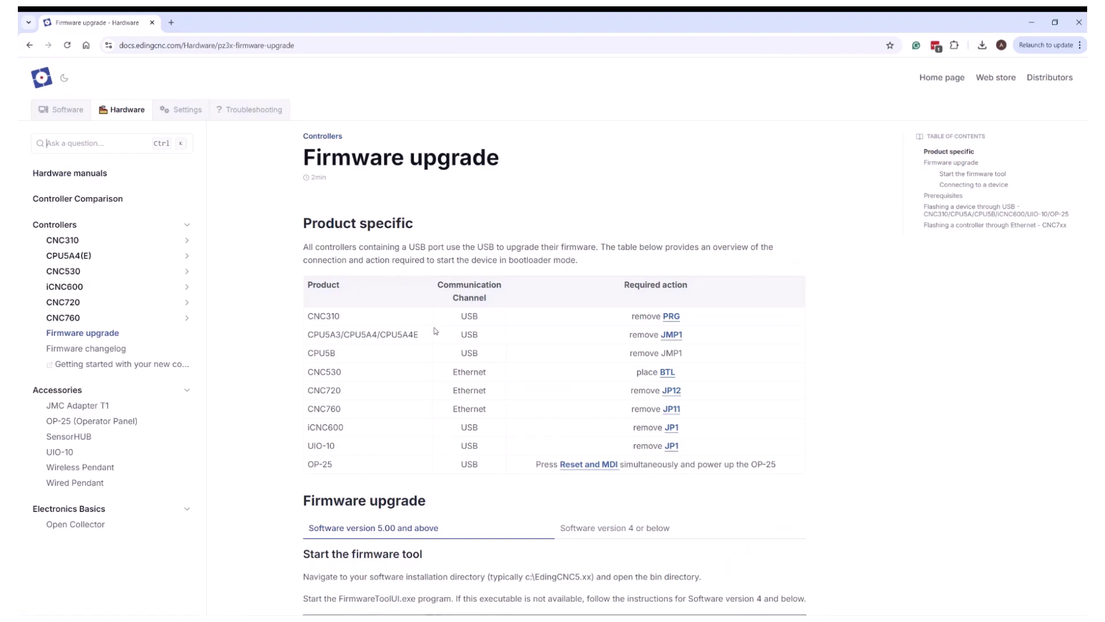
scroll(435, 331, "down", 8)
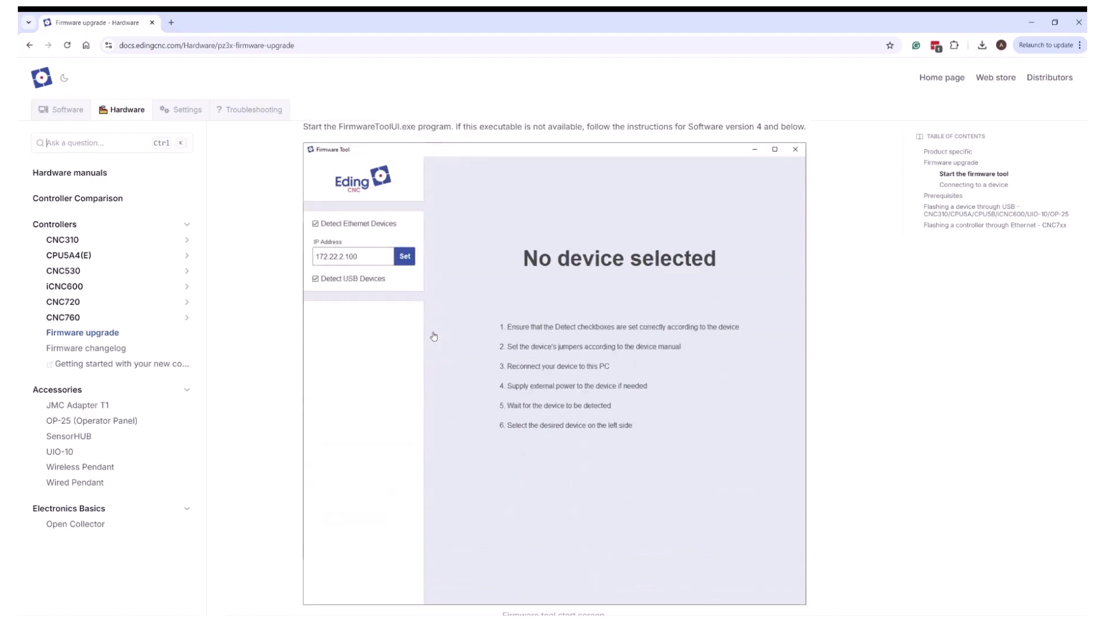
scroll(433, 335, "up", 8)
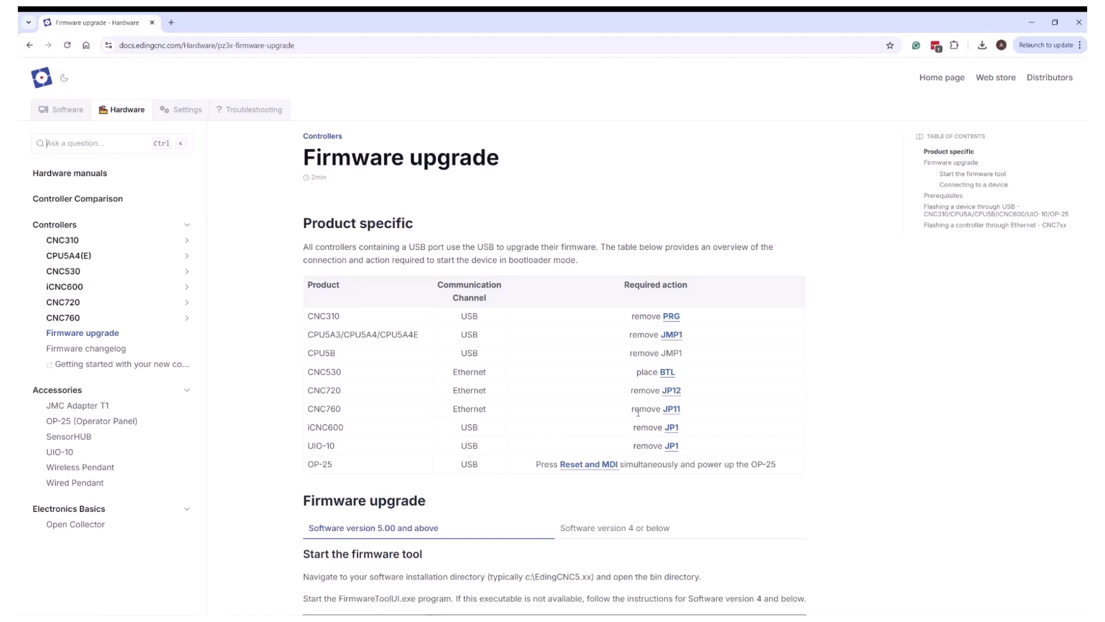
Check the CPU5A JMP1 jumper details, then enlarge the CNC530 BTL jumper board image
left_click(672, 335)
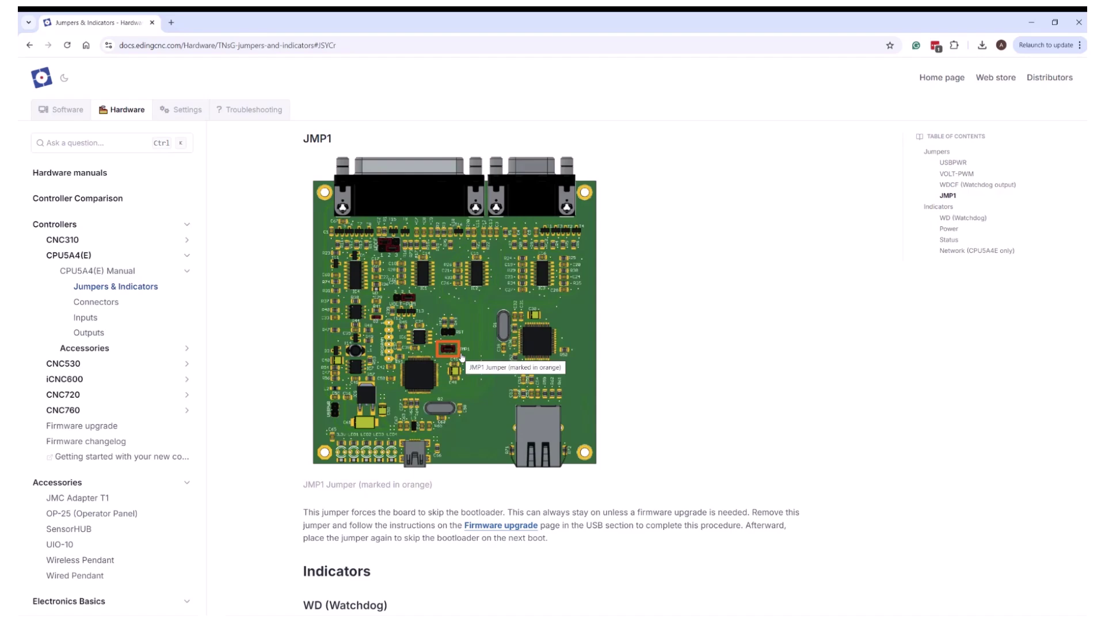
left_click(31, 50)
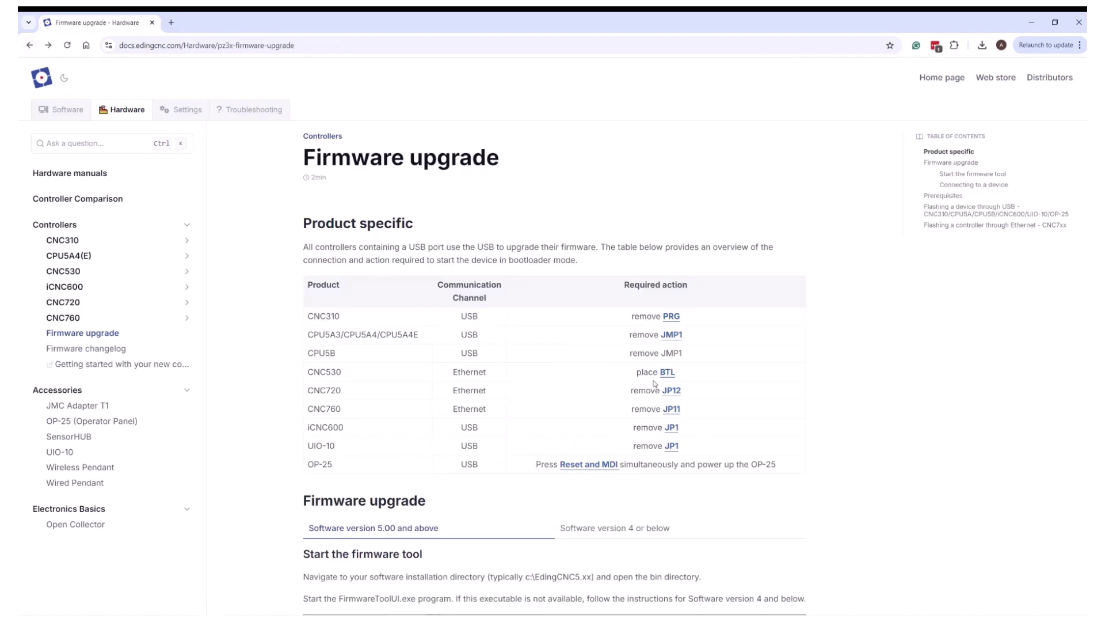
left_click(667, 374)
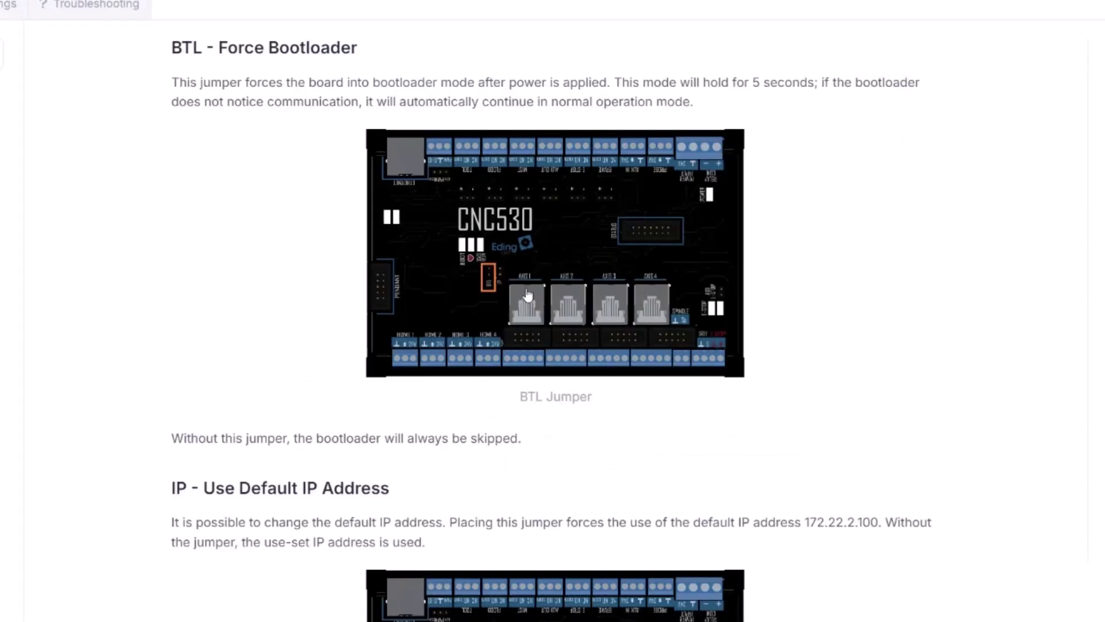
left_click(527, 295)
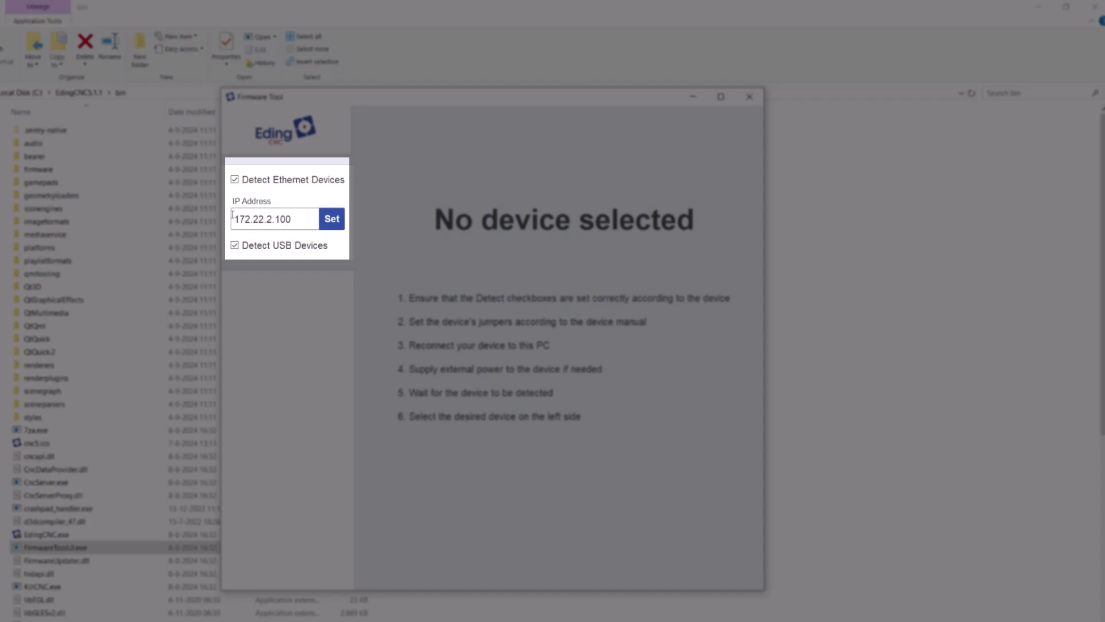
Apply detection address 172.22.2.100 so the CPU5A controller gets detected
left_click_drag(236, 219, 282, 226)
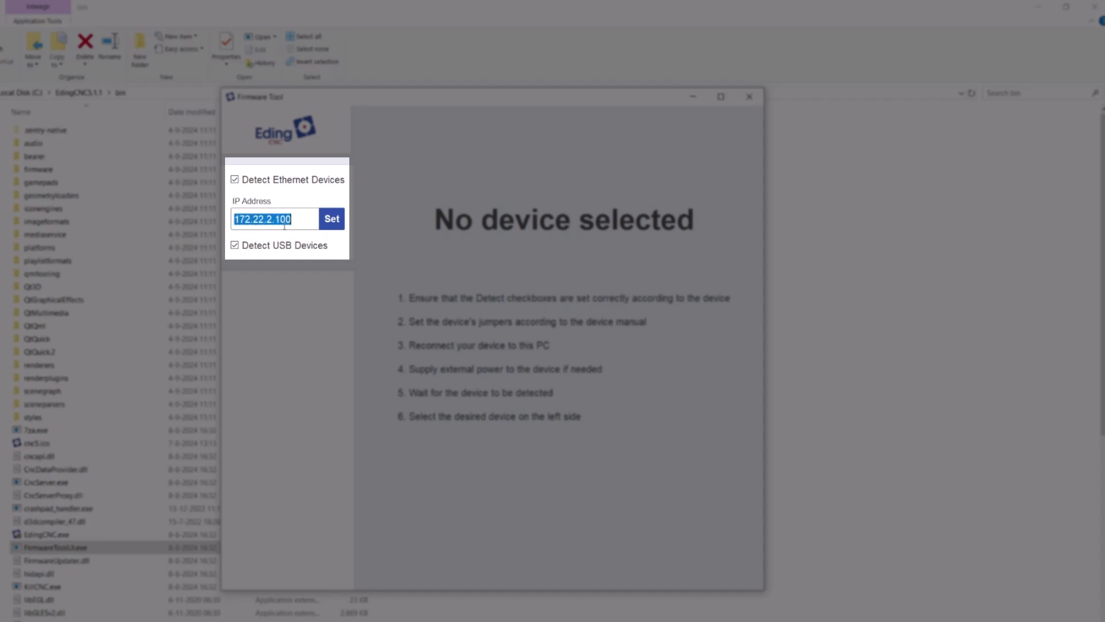
left_click(297, 198)
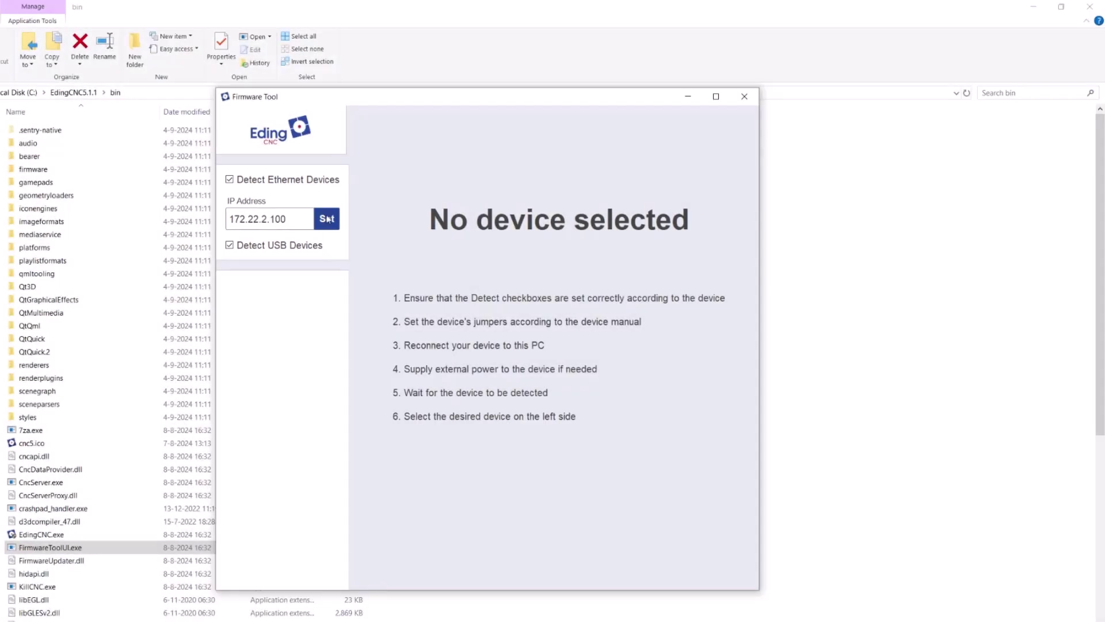
left_click(327, 219)
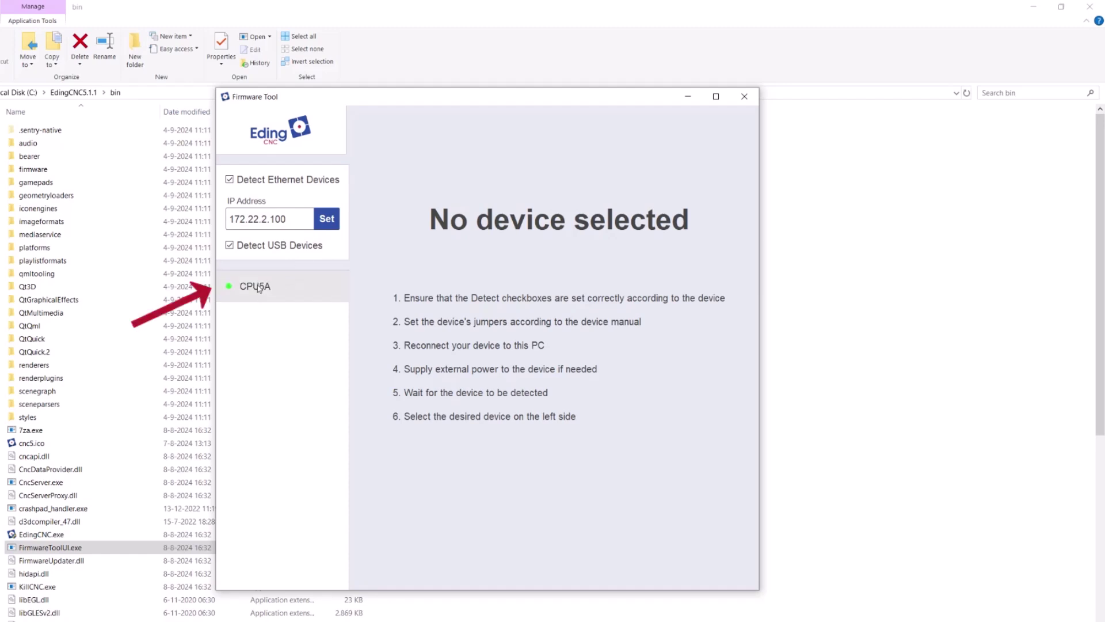
Select CPU5A in the device list to show its bootloader and firmware folder
left_click(252, 287)
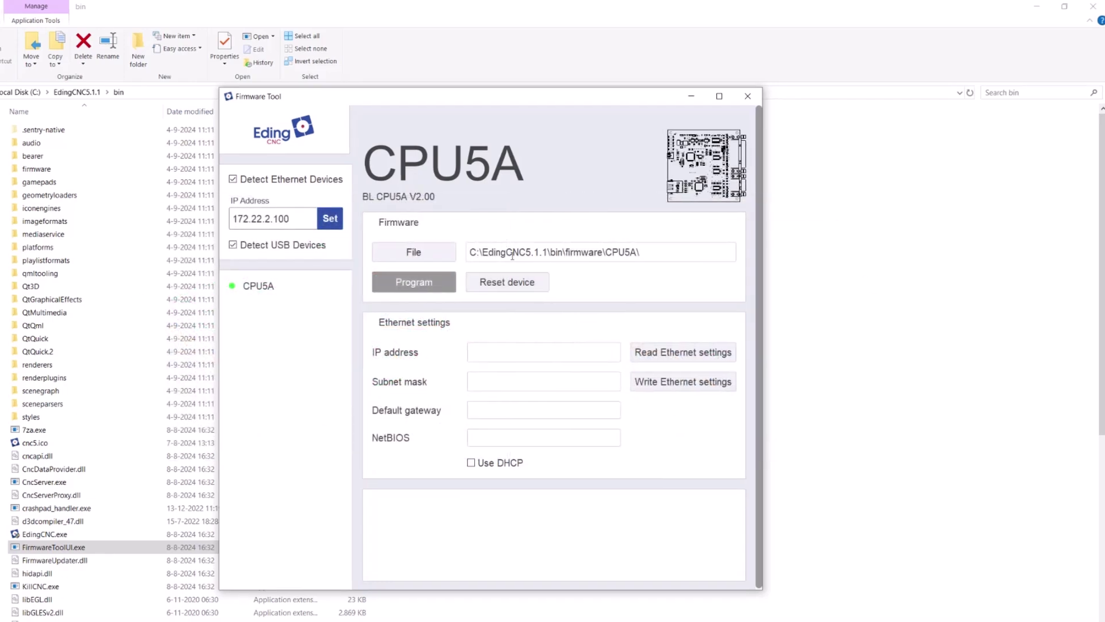
Load cpu5a_usb_v112.cry and program it onto the CPU5A controller
left_click(437, 255)
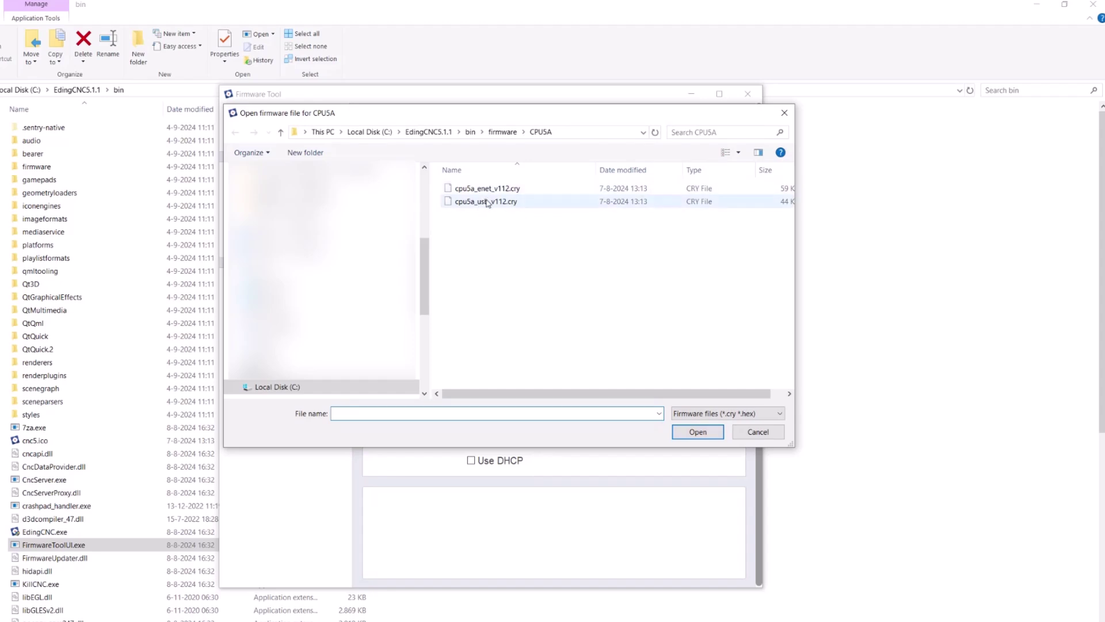
double_click(487, 201)
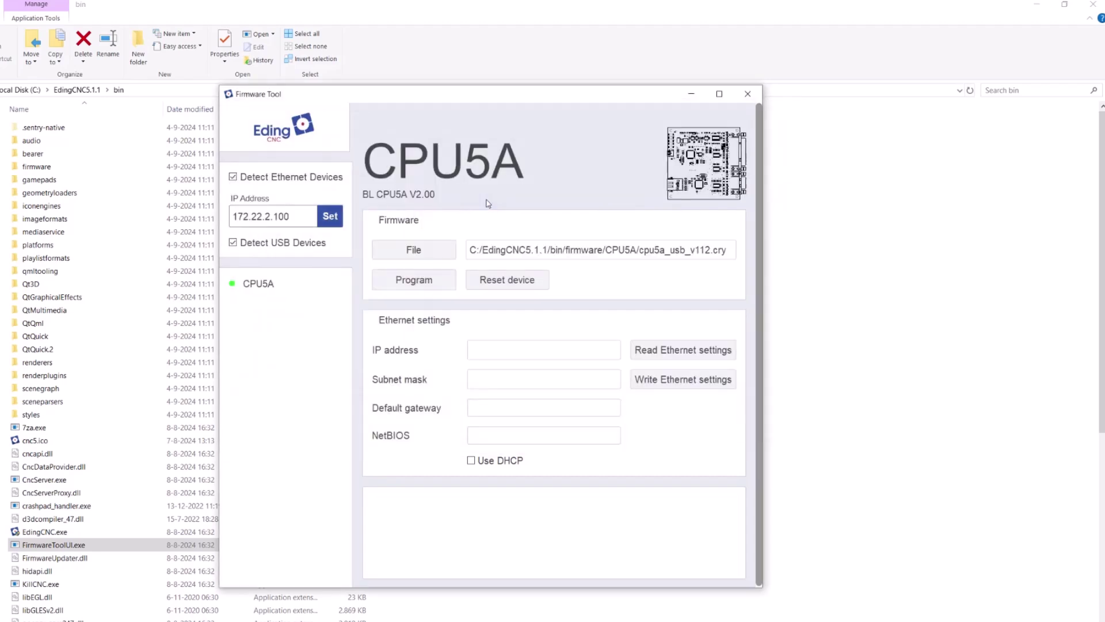
left_click(436, 280)
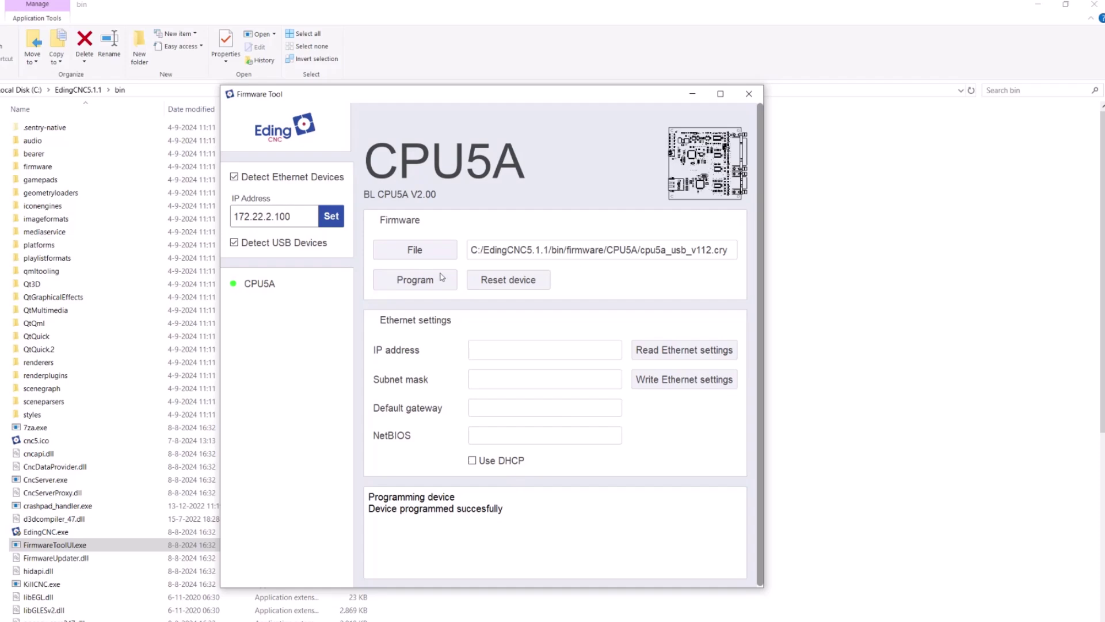
Close the CPU5A session, then select CNC530 and start programming its firmware
left_click(748, 95)
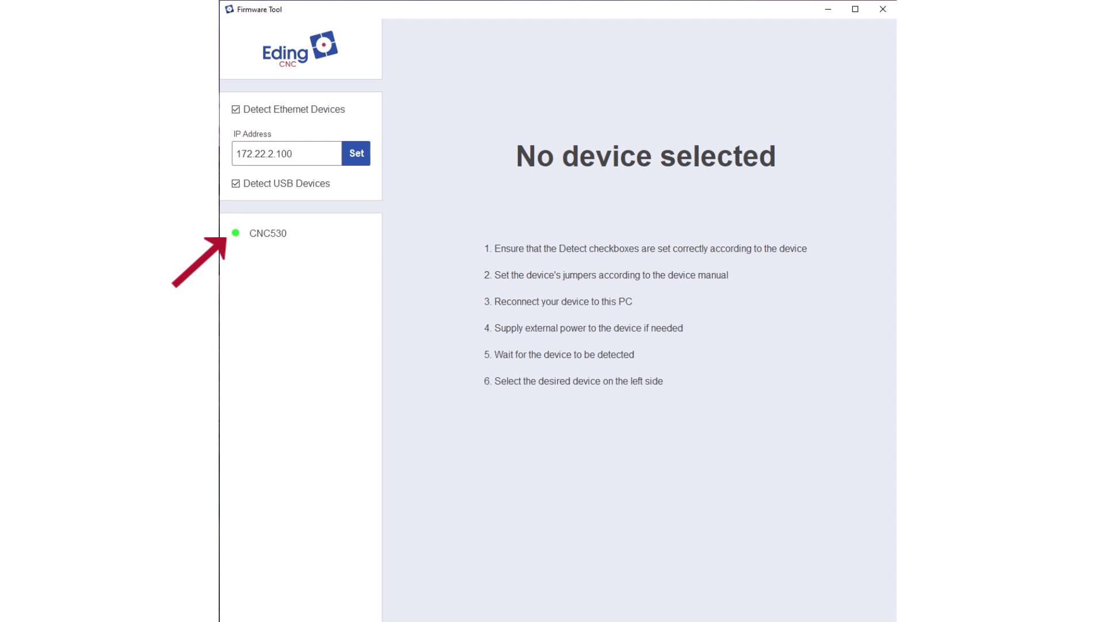
left_click(275, 235)
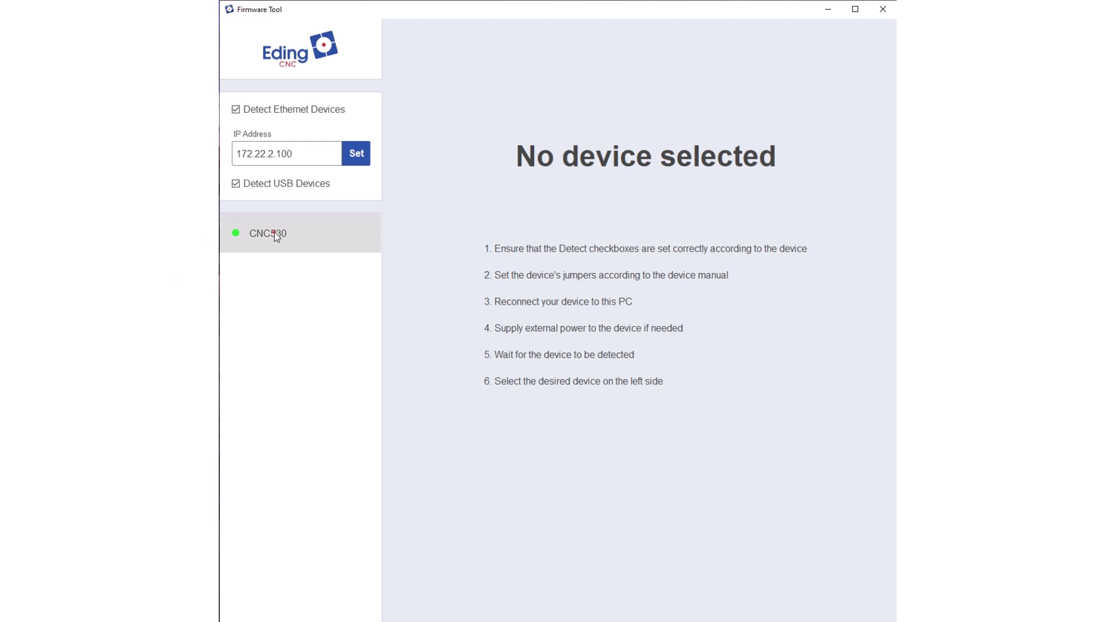
left_click(483, 232)
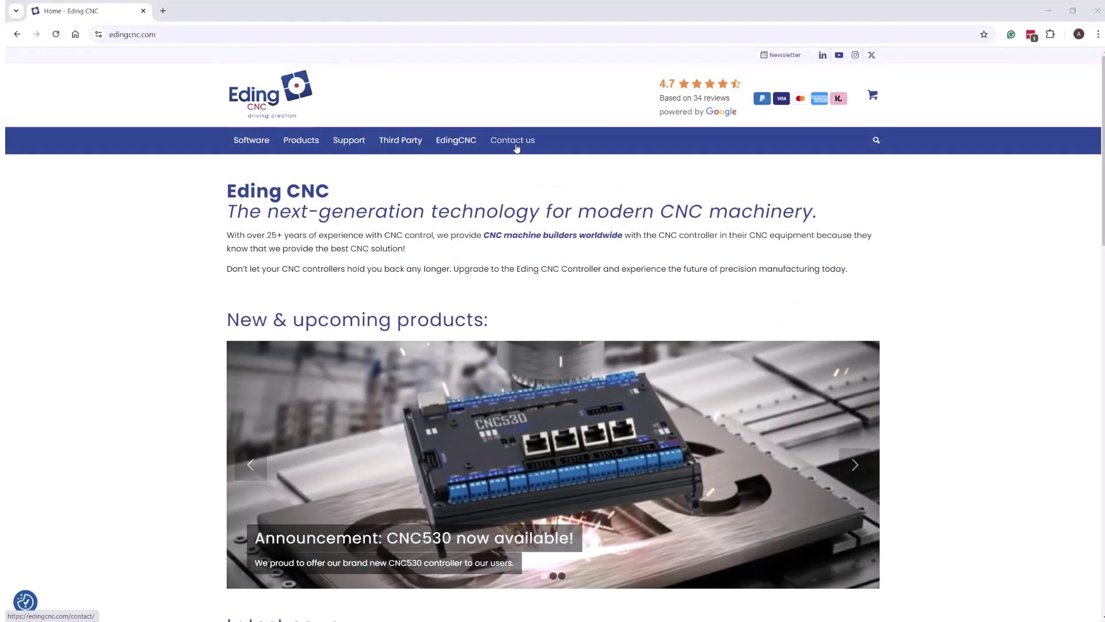
Go to edingcnc.com's Contact & Support page and expand the reason-for-contact list
left_click(515, 142)
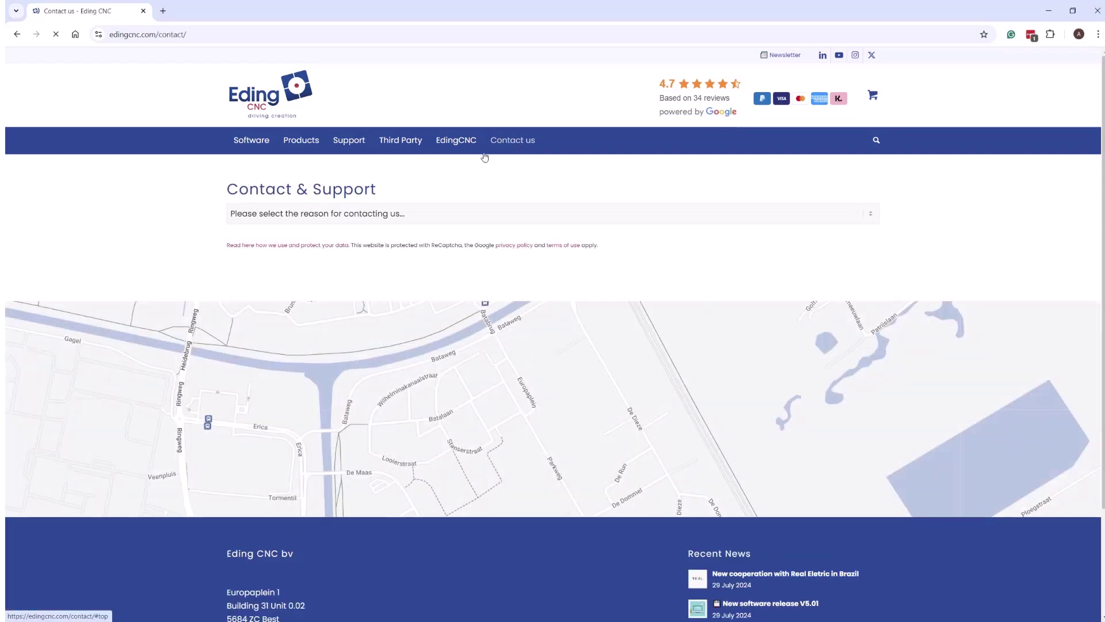
left_click(348, 218)
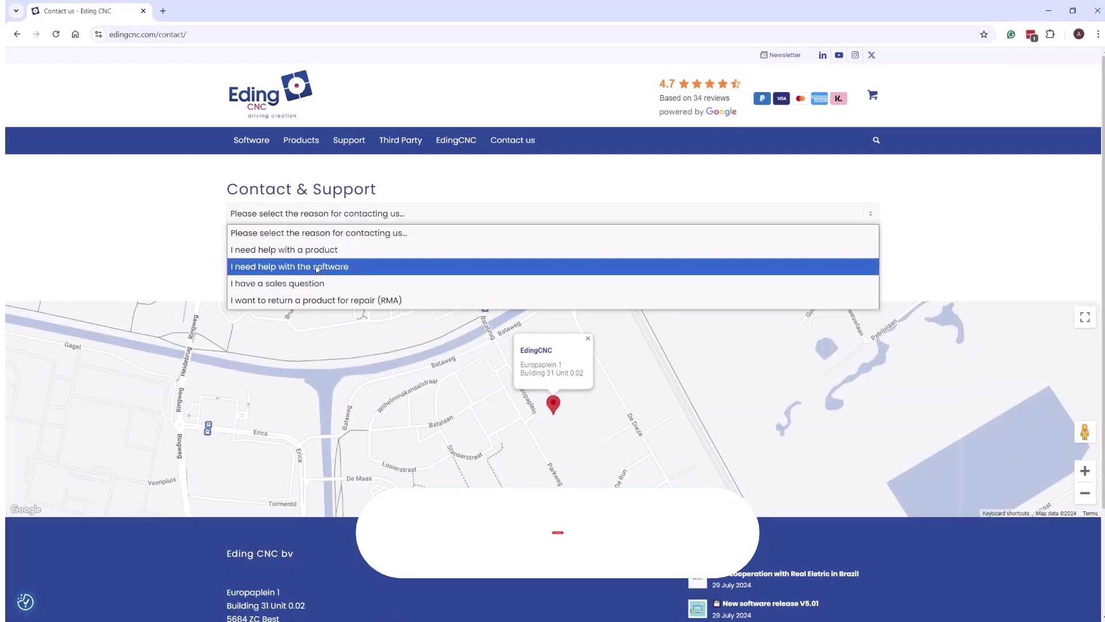